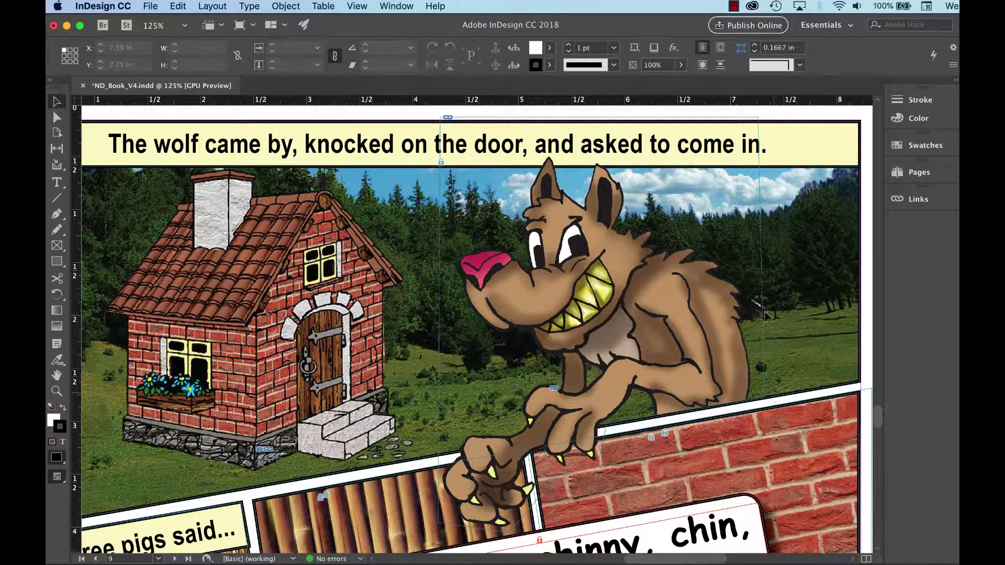
Draw an empty rectangular graphic frame about 3.51 × 3.69 in over the brick house panel
scroll(753, 220, left, 5)
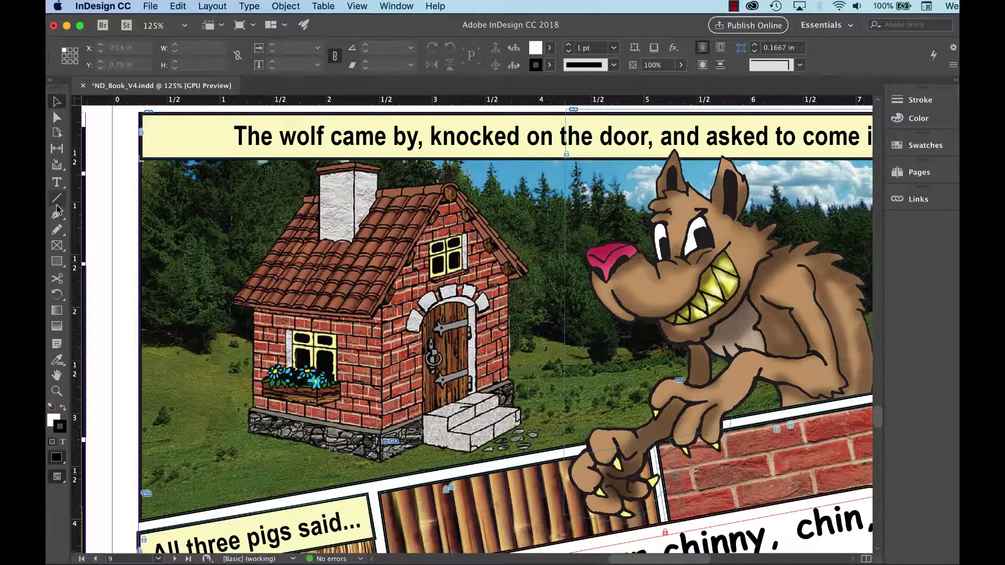
click(58, 246)
drag(119, 155, 492, 547)
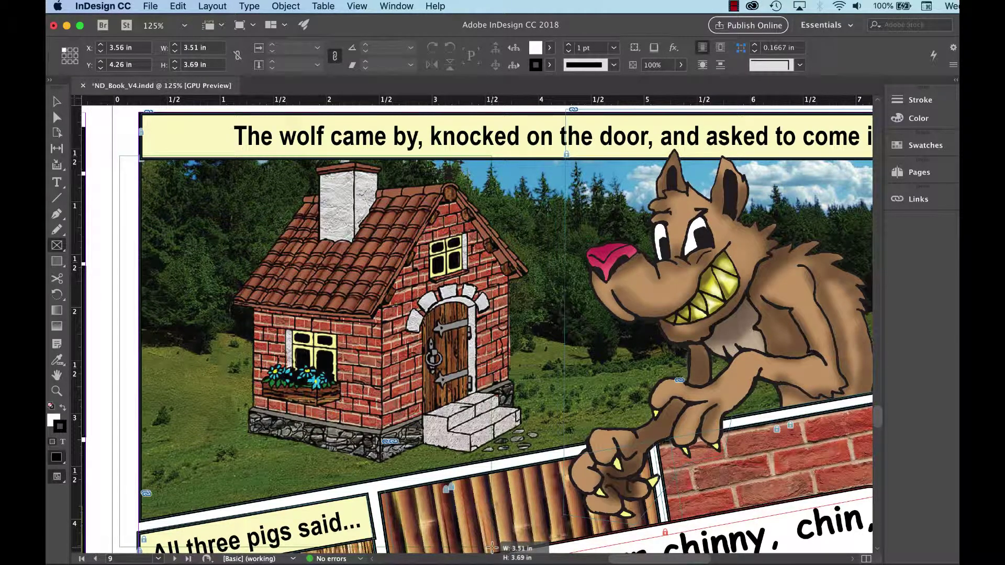
drag(492, 546, 492, 546)
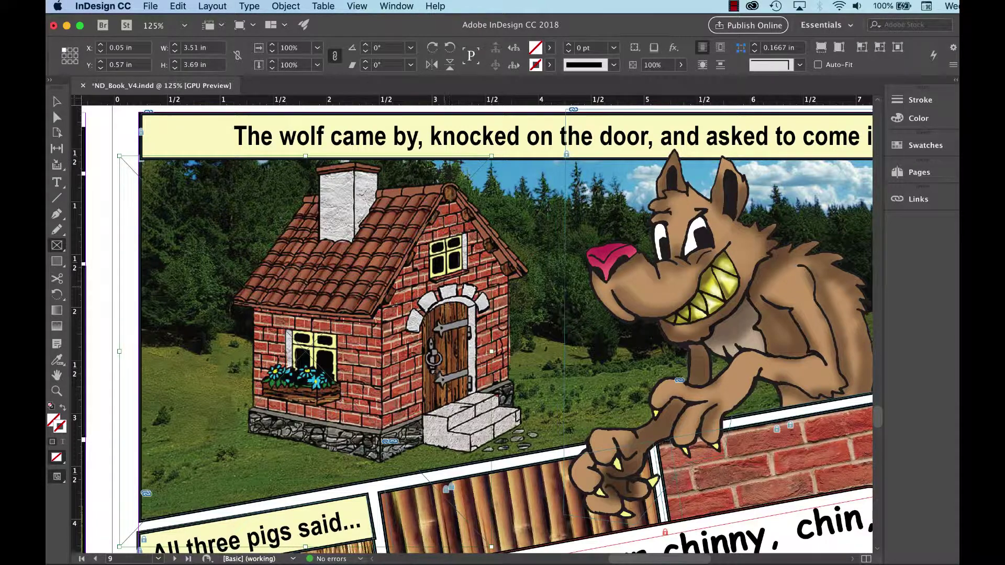
Place the image wolf 1.png from the Links folder into the new frame, accepting the import options
click(151, 7)
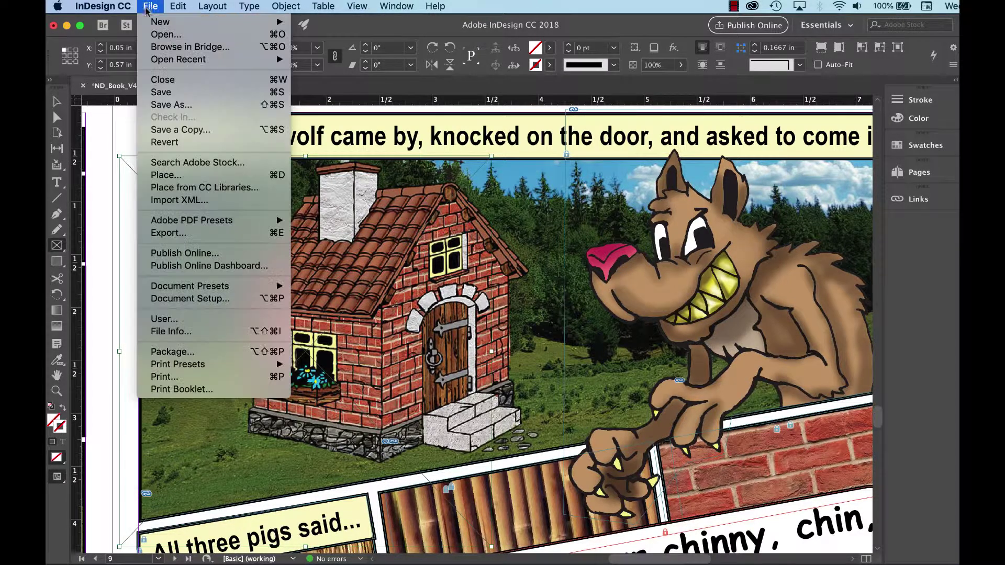
click(157, 178)
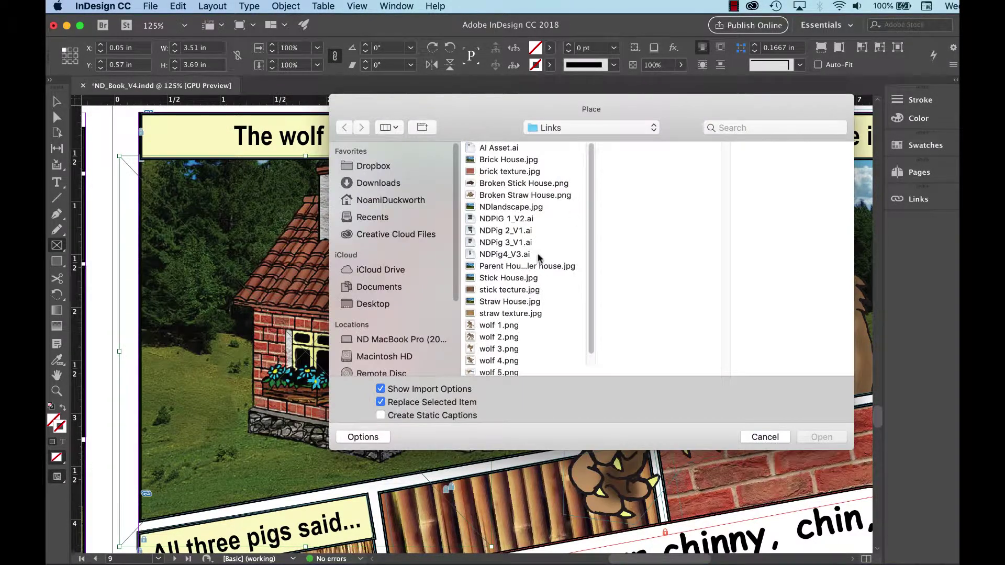
click(501, 326)
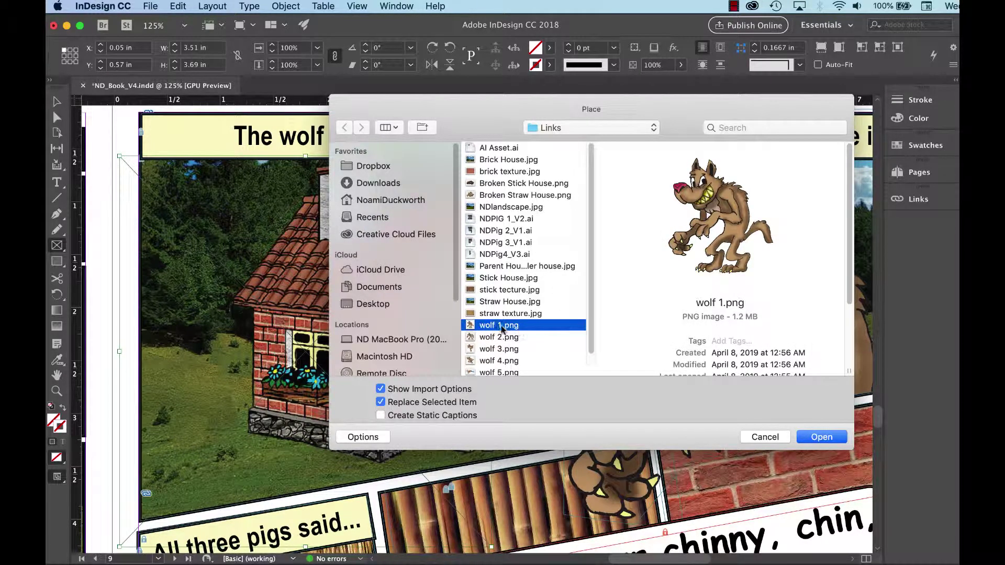
click(815, 437)
click(742, 474)
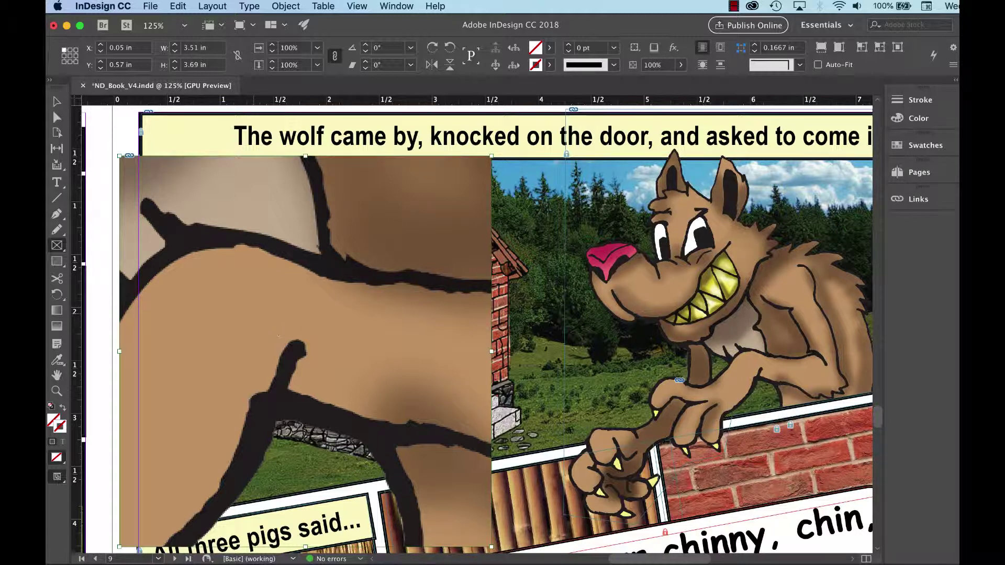
Fit the wolf image proportionally inside its frame
right_click(301, 341)
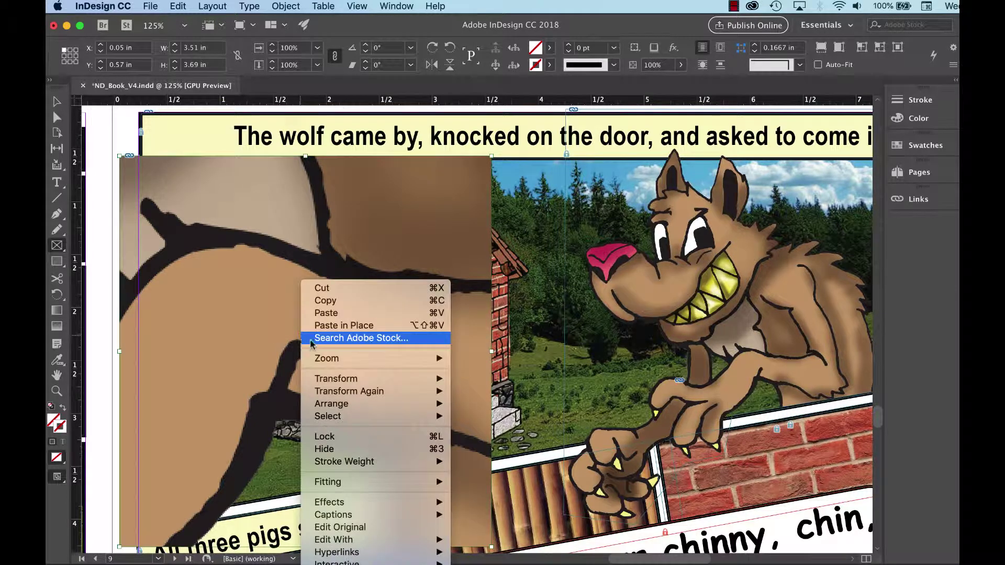
mouse_move(365, 490)
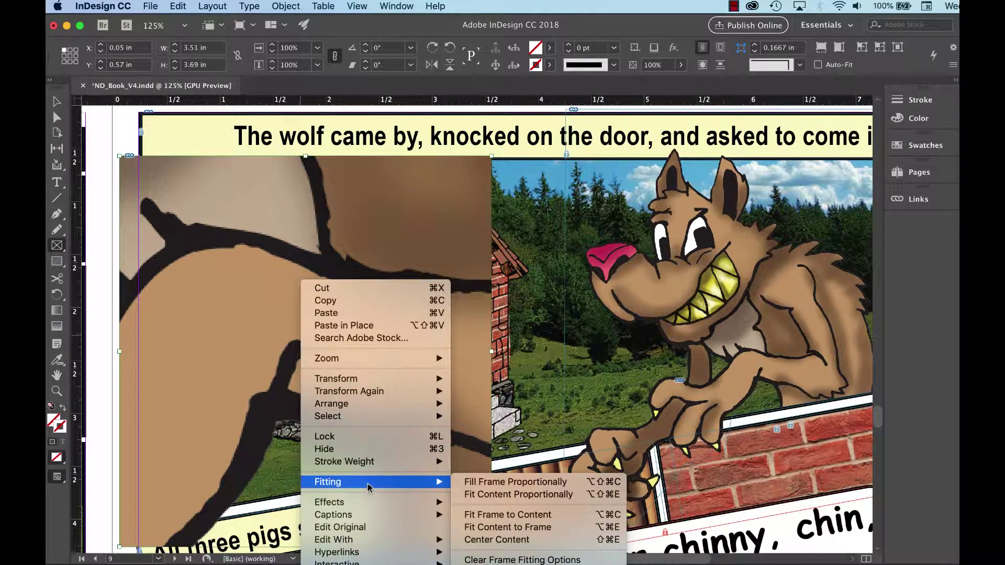
click(507, 494)
Move the wolf frame lower over the house panel and enlarge it with its image to about 4.28 × 4.50 in
scroll(400, 339, left, 4)
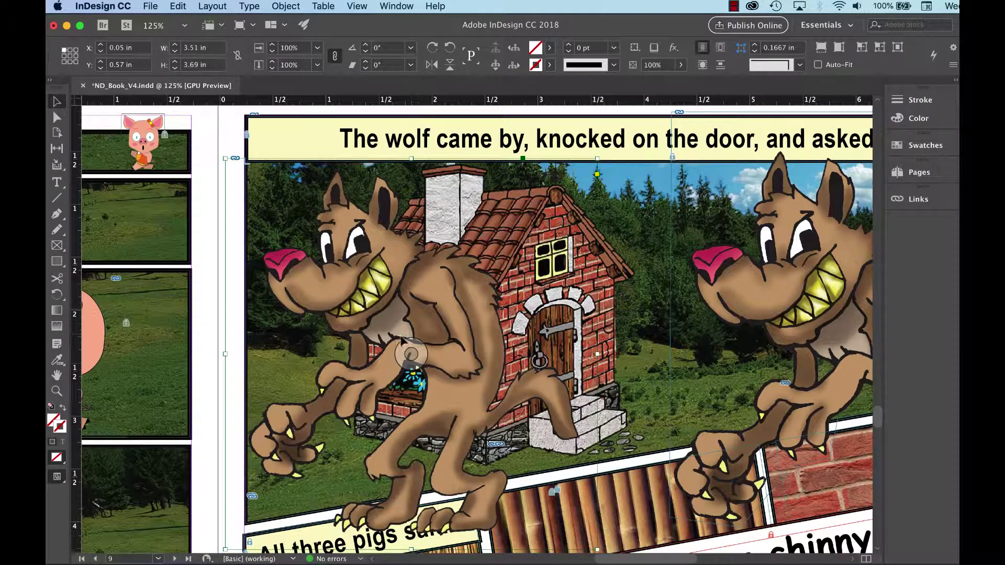
scroll(443, 306, right, 3)
scroll(444, 306, down, 2)
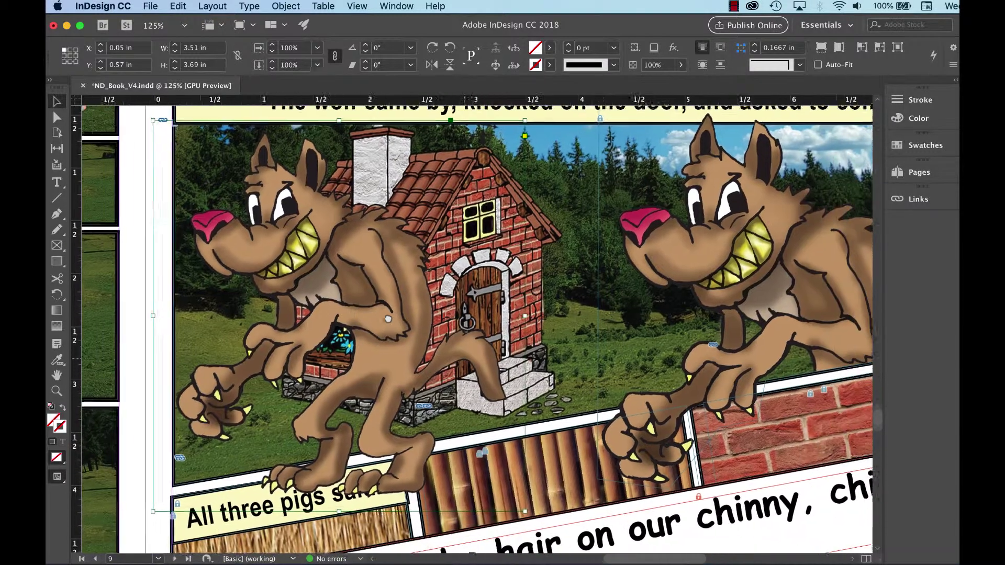
drag(394, 290, 371, 347)
scroll(372, 346, up, 2)
scroll(371, 347, right, 1)
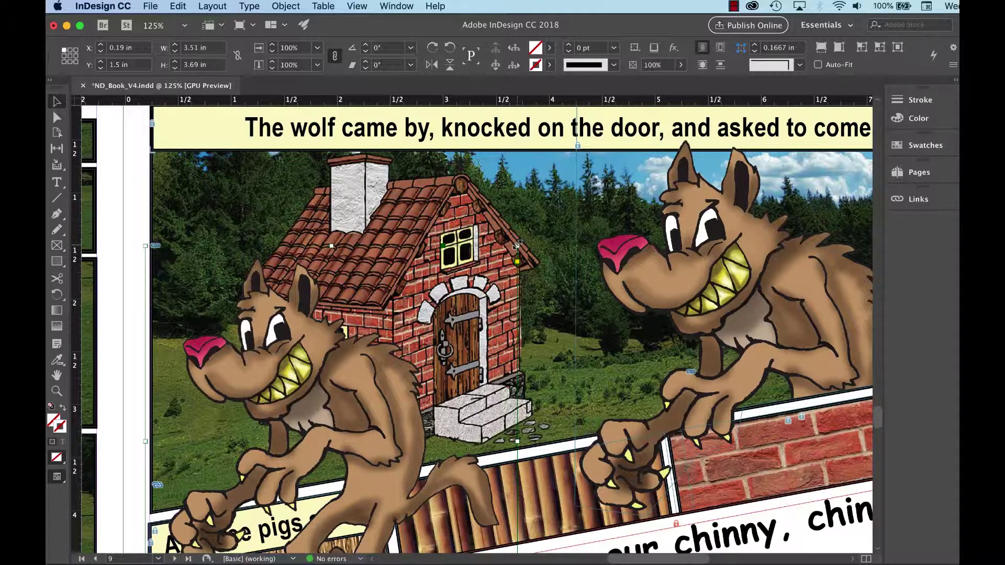
drag(518, 243, 567, 167)
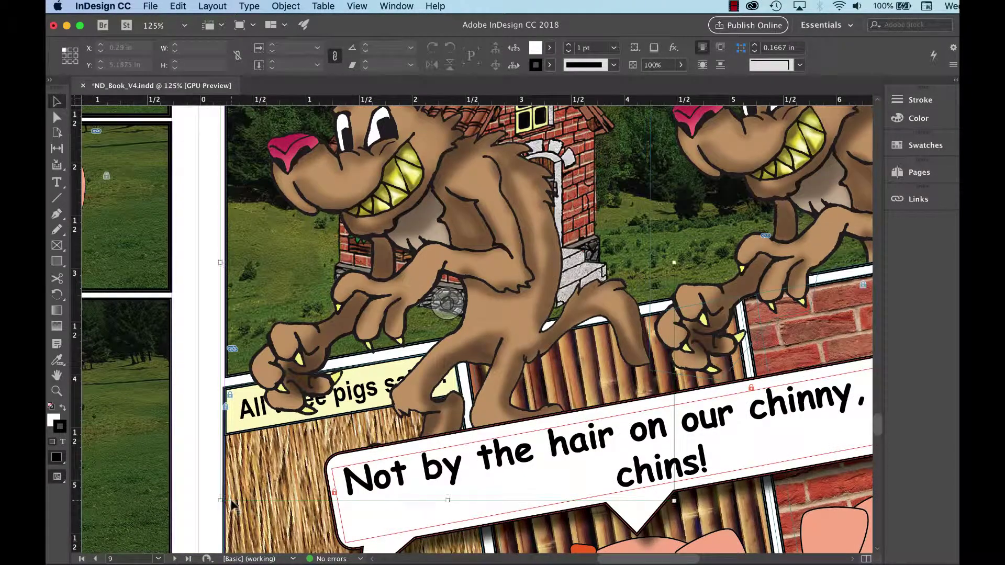
Crop the wolf from below by raising the frame's lower edge to a height of about 2.67 in
click(232, 505)
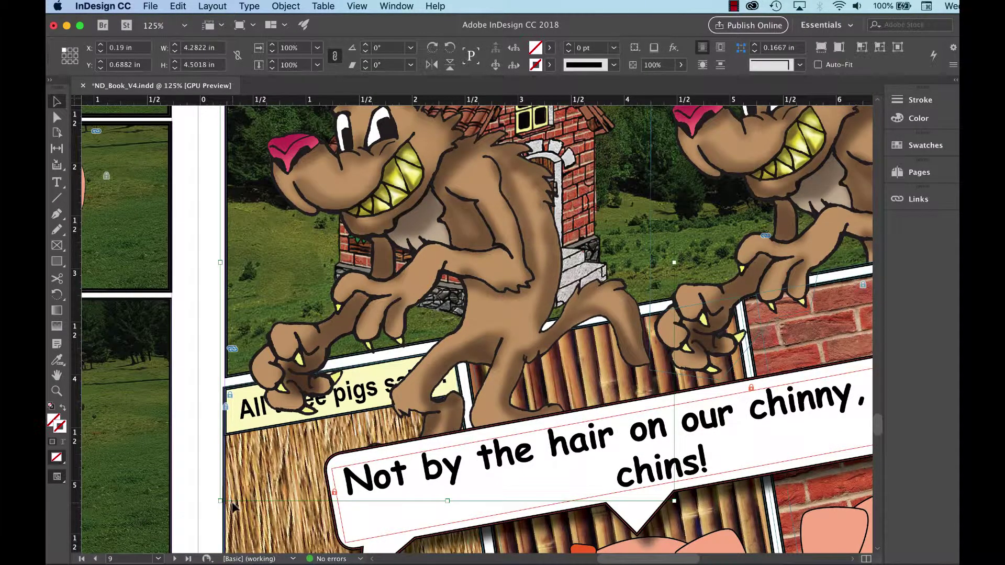
drag(447, 501, 437, 299)
key(super+equal)
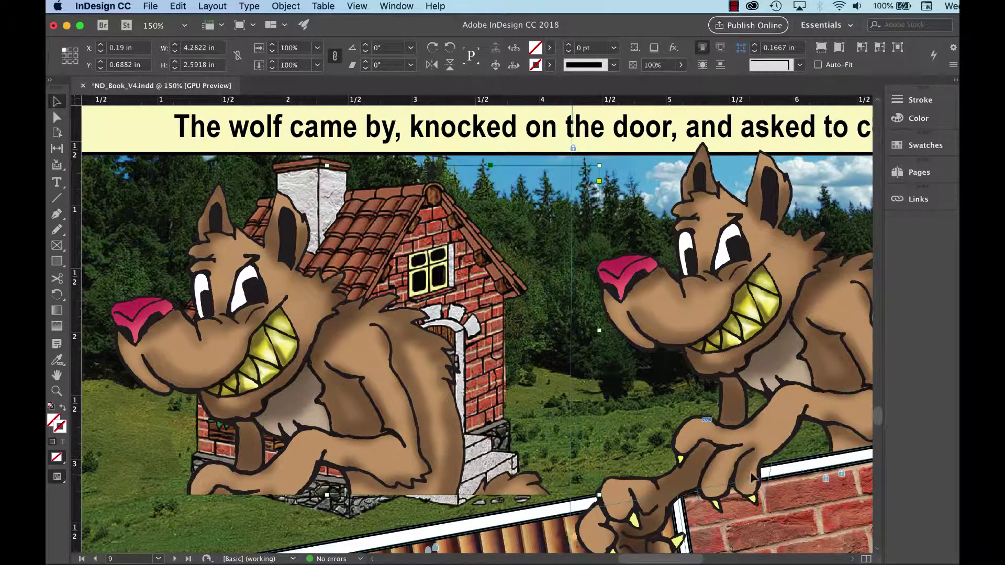
scroll(440, 497, down, 5)
scroll(440, 496, left, 4)
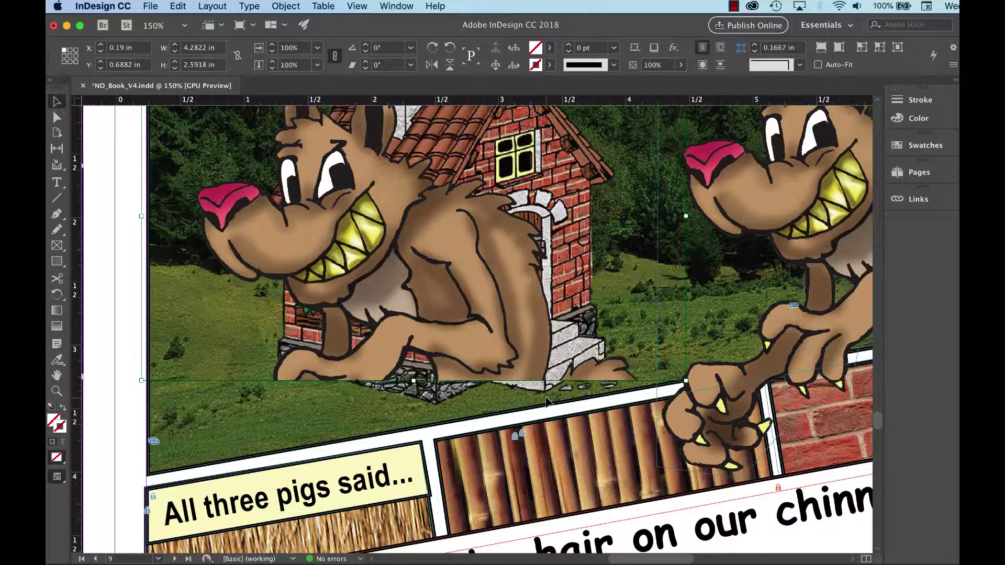
drag(413, 380, 413, 391)
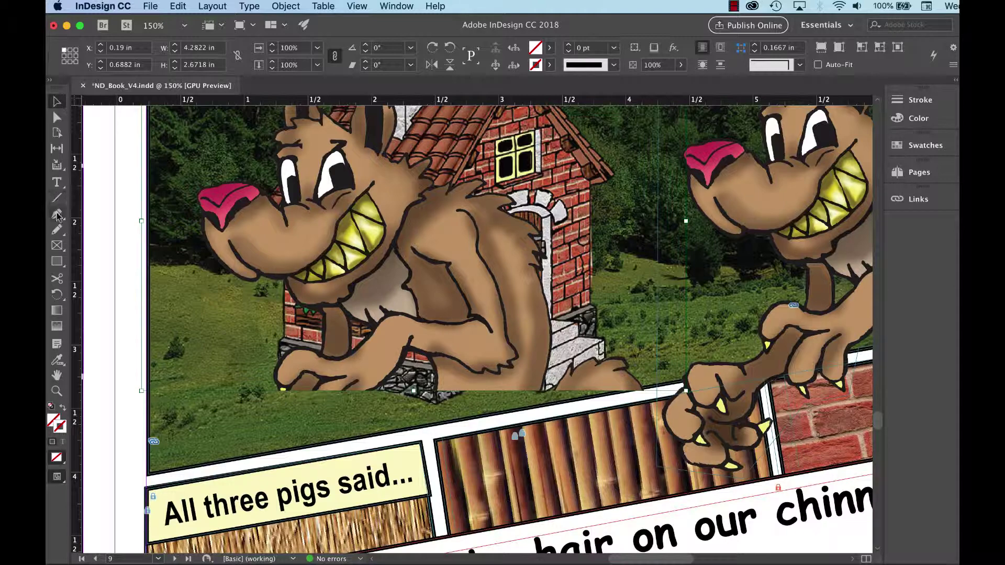
Add anchor points along the lower edge of the wolf frame, below the body and the reaching hand
drag(57, 215, 108, 242)
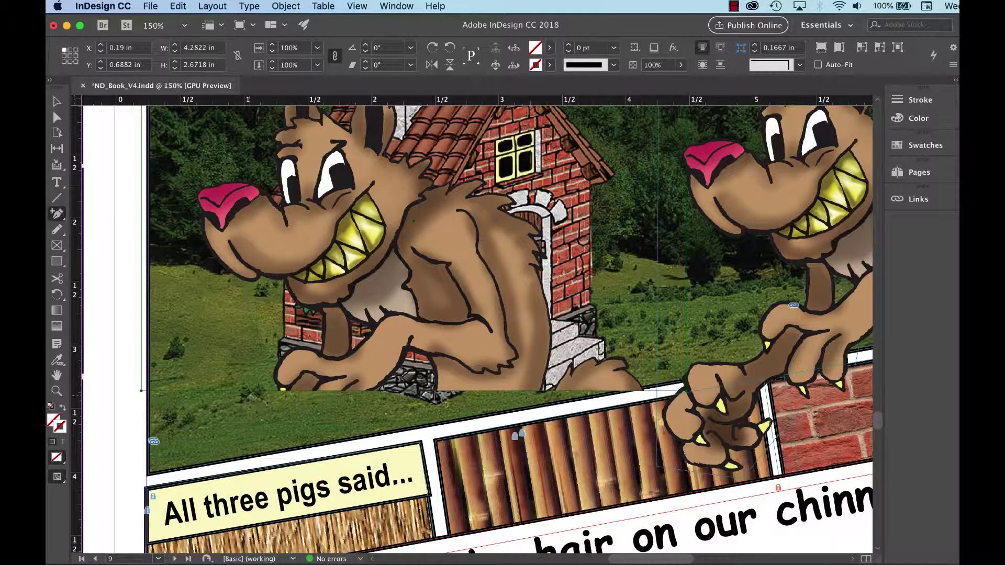
click(425, 391)
click(308, 391)
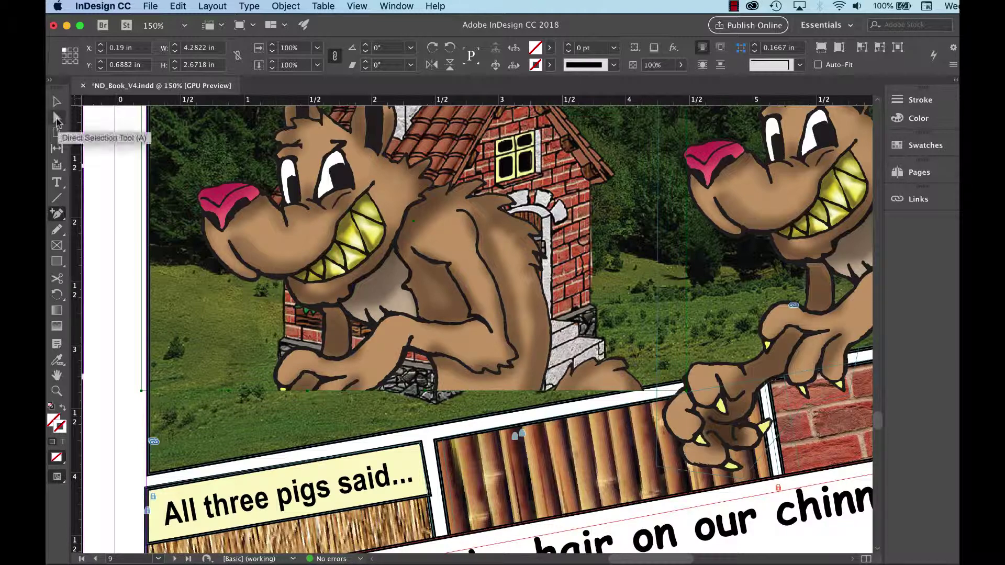
Pull the added anchor points down with Direct Selection to reveal the wolf's arms and reaching hand past the panel border
click(57, 118)
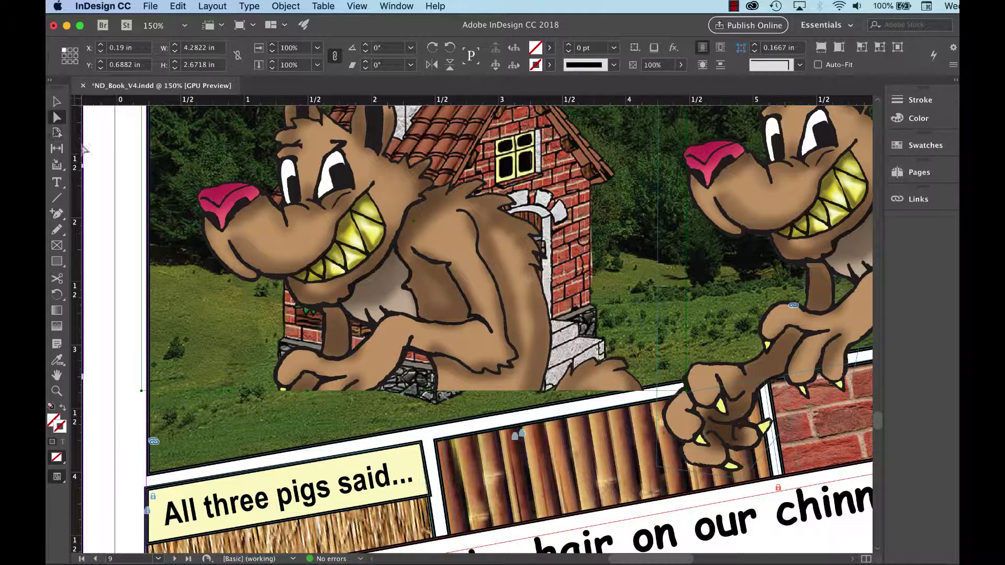
click(362, 394)
click(371, 391)
drag(428, 396, 426, 425)
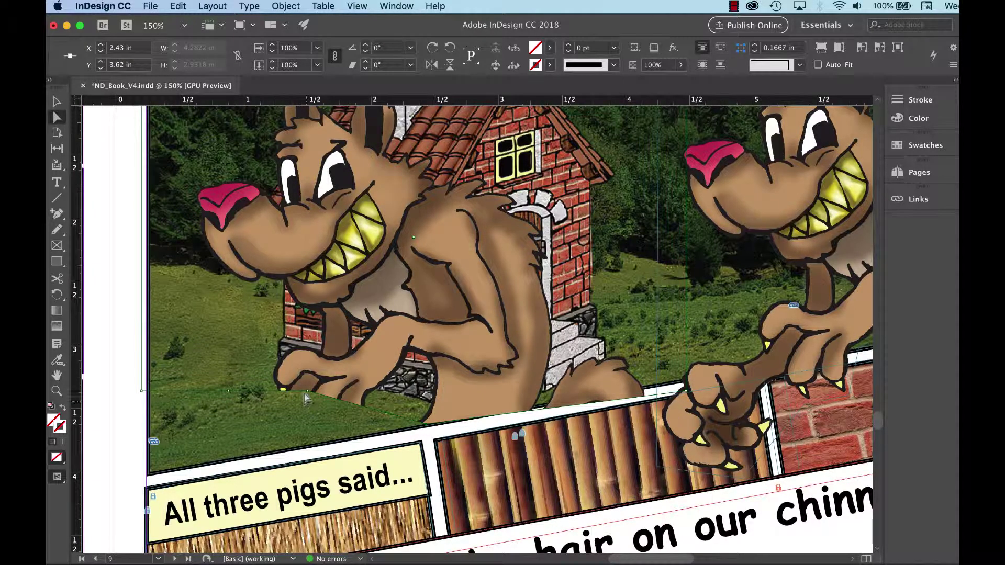
drag(308, 392, 328, 456)
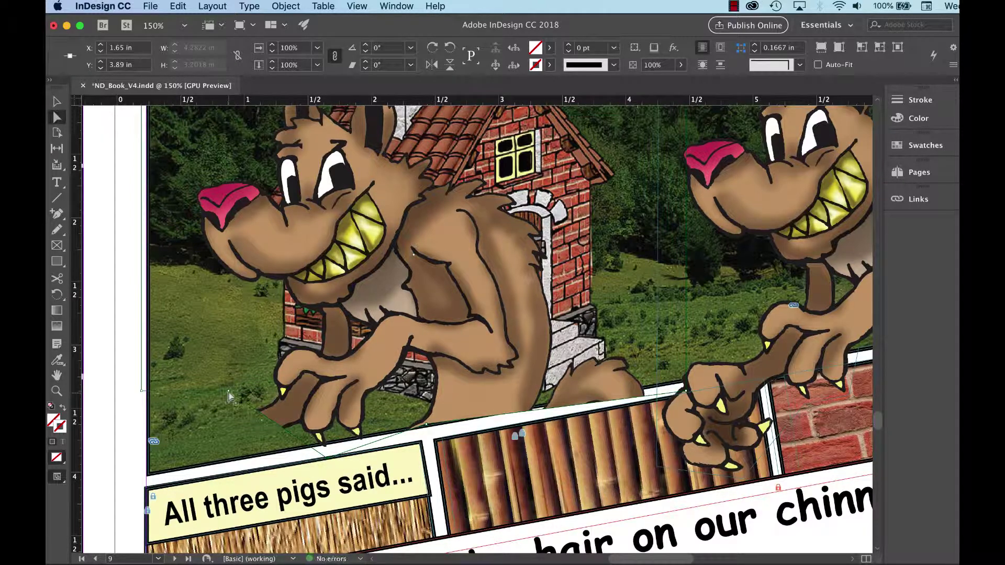
drag(228, 397, 268, 539)
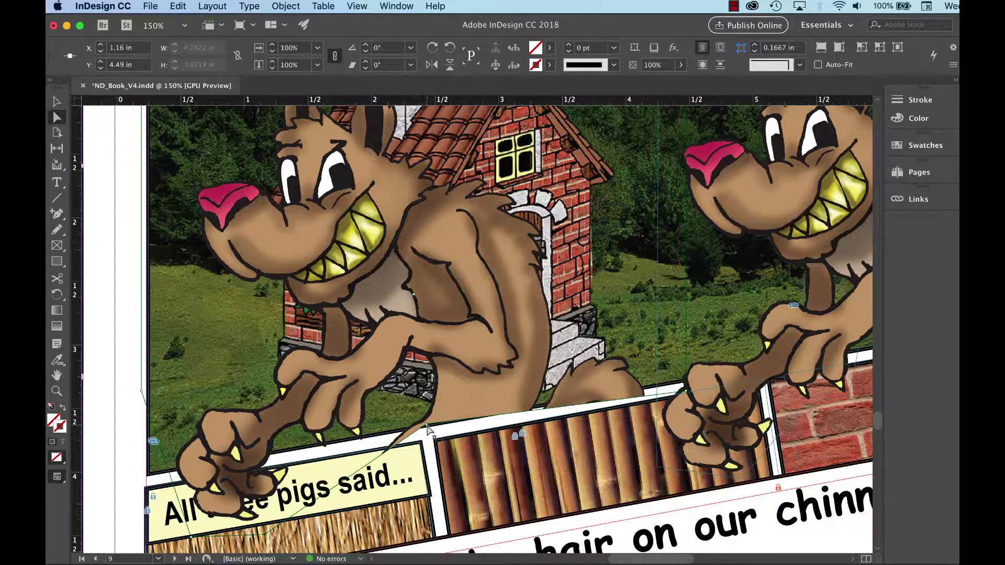
Move the anchor point beside the wolf's lower body onto the panel's slanted border, at about X 2.14 in, Y 3.67 in
drag(437, 424, 392, 433)
key(super+equal)
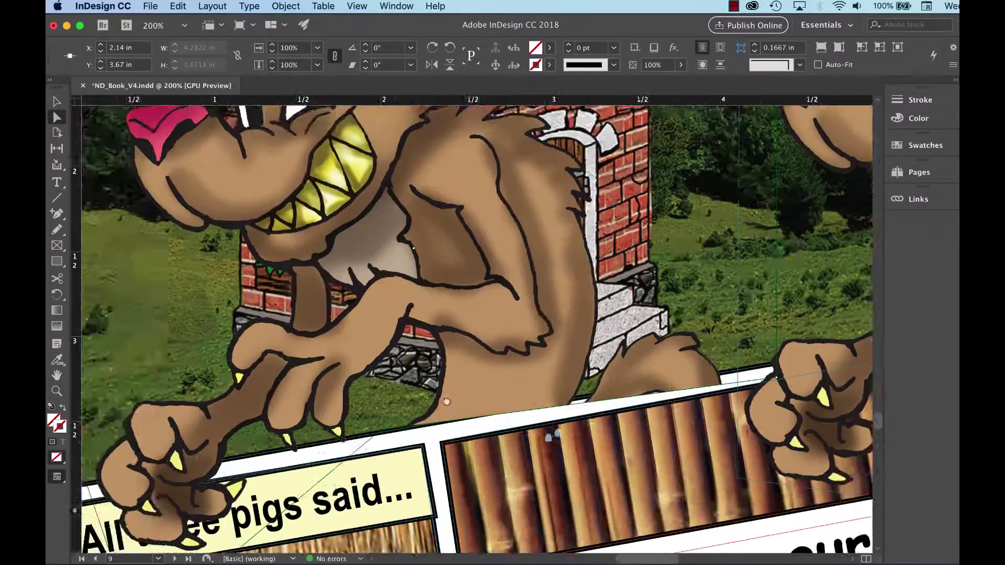
drag(489, 393, 416, 382)
key(super+equal)
drag(598, 437, 490, 175)
drag(522, 359, 420, 425)
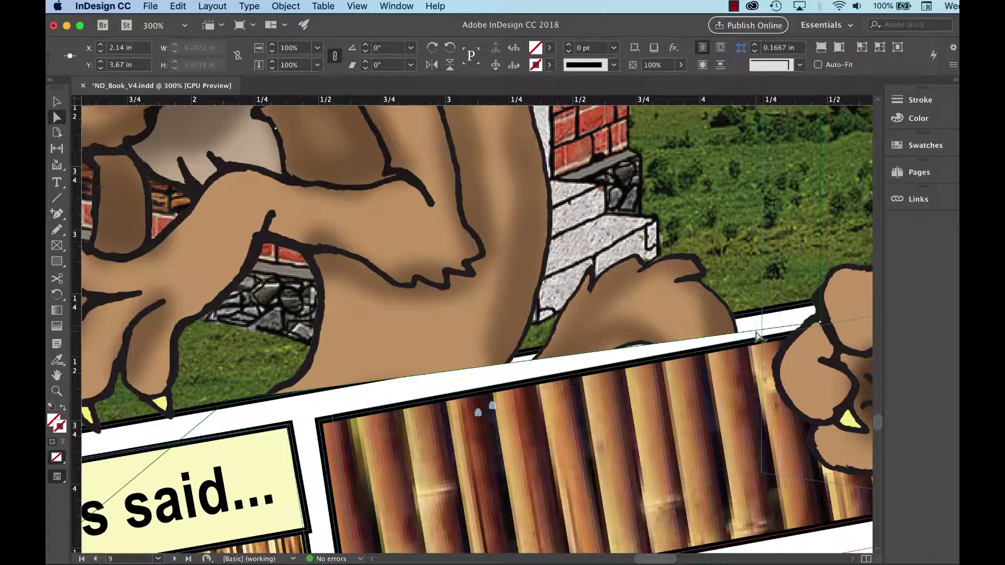
Move the frame's corner point beyond the tail to about X 4.345 in, Y 3.285 in, aligning the crop with the panel's slanted border
drag(820, 325, 790, 306)
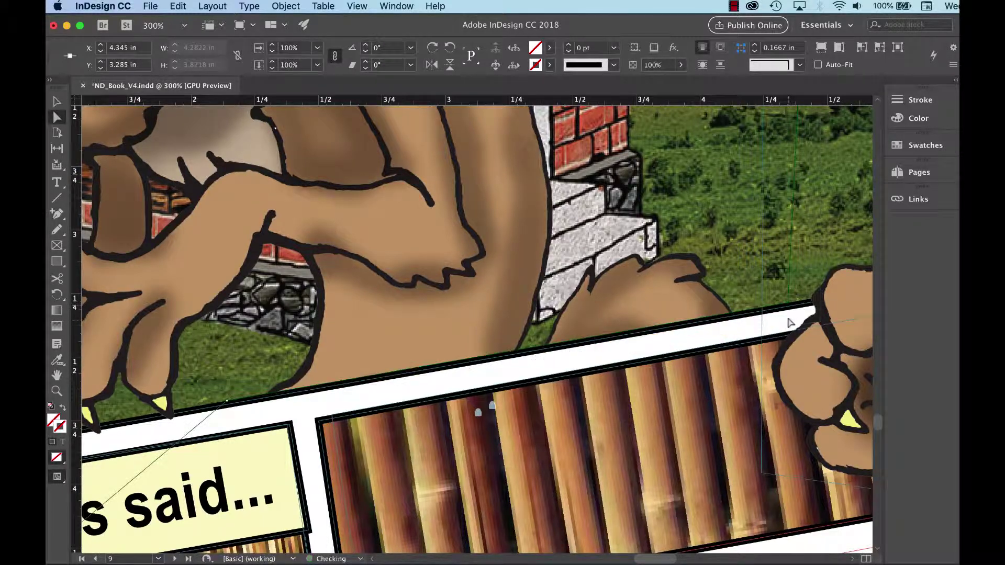
key(super+minus)
key(super+minus)
key(super+minus)
key(super+equal)
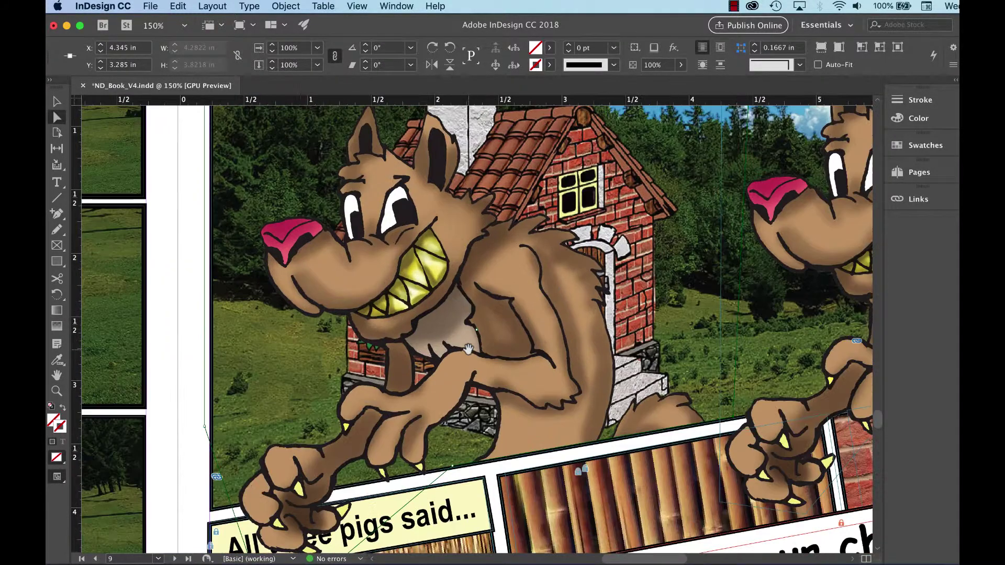
drag(619, 393, 564, 346)
key(super+equal)
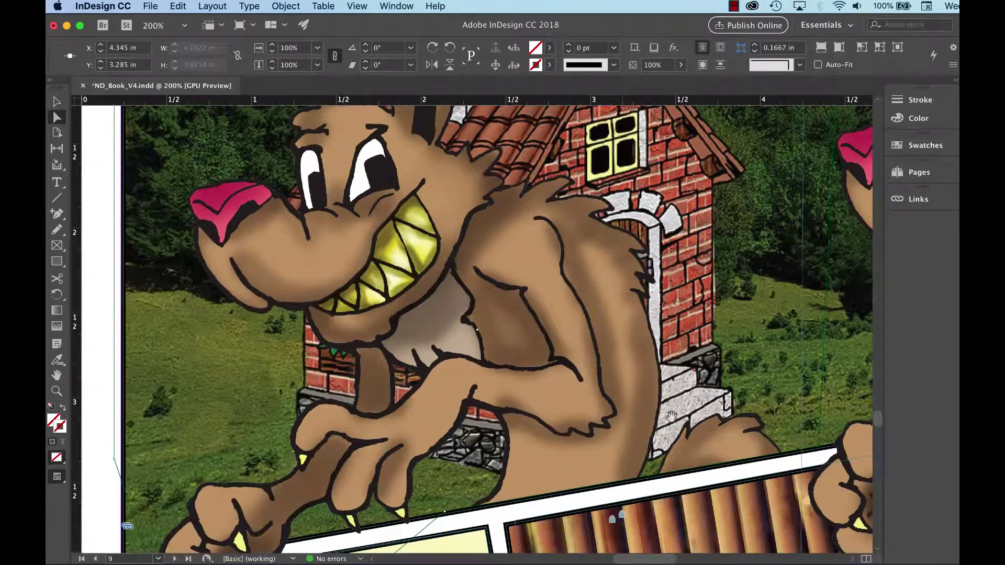
drag(665, 438, 621, 333)
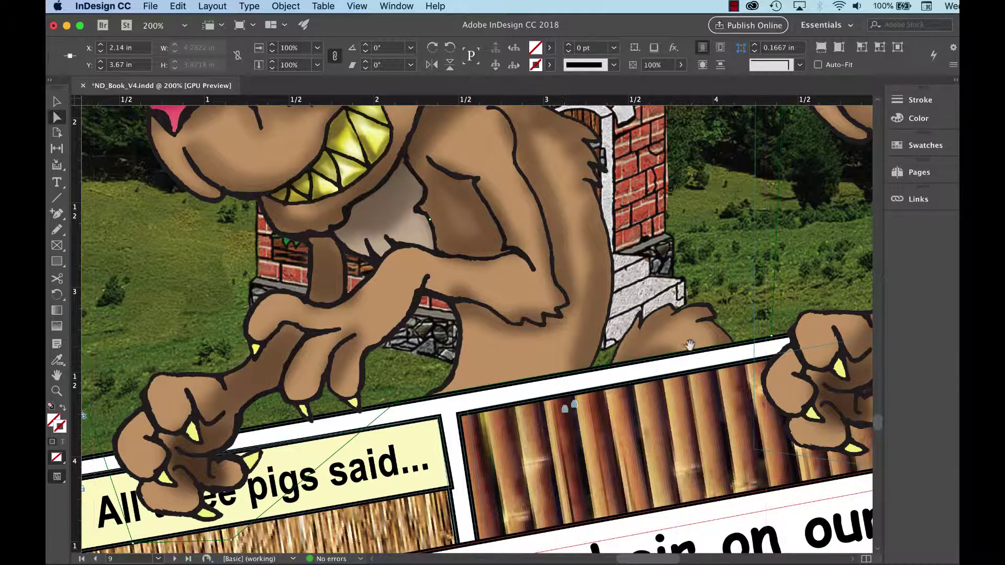
Extend the wolf frame's top edge upward over the caption strip to a frame height of about 4.09 in
scroll(382, 404, up, 10)
scroll(382, 405, right, 8)
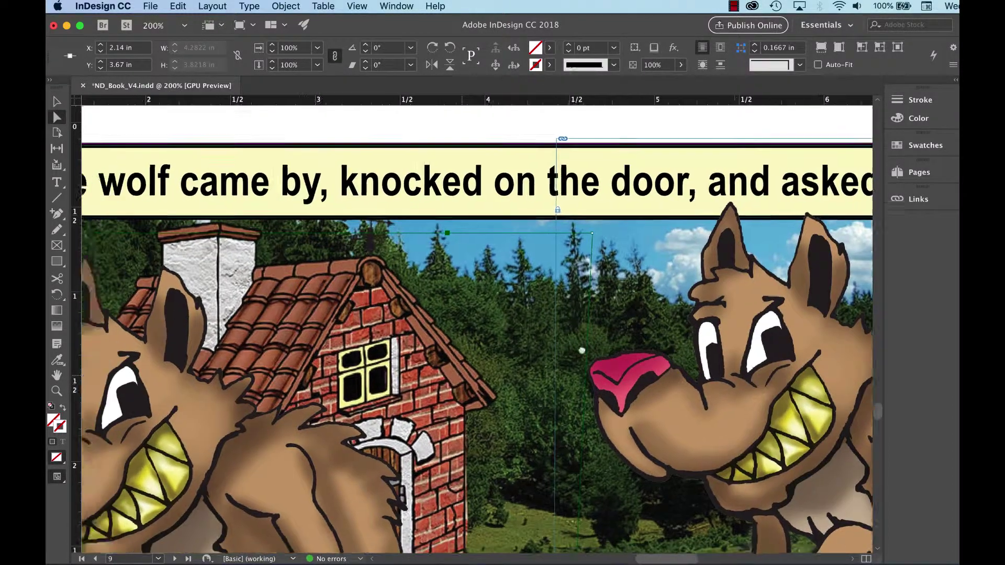
scroll(581, 347, left, 10)
key(v)
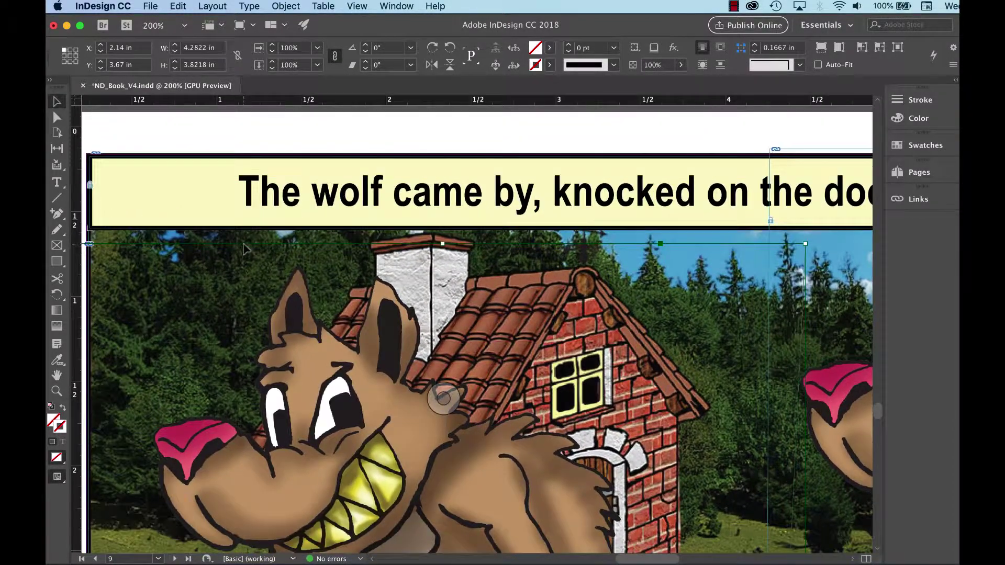
drag(443, 244, 439, 197)
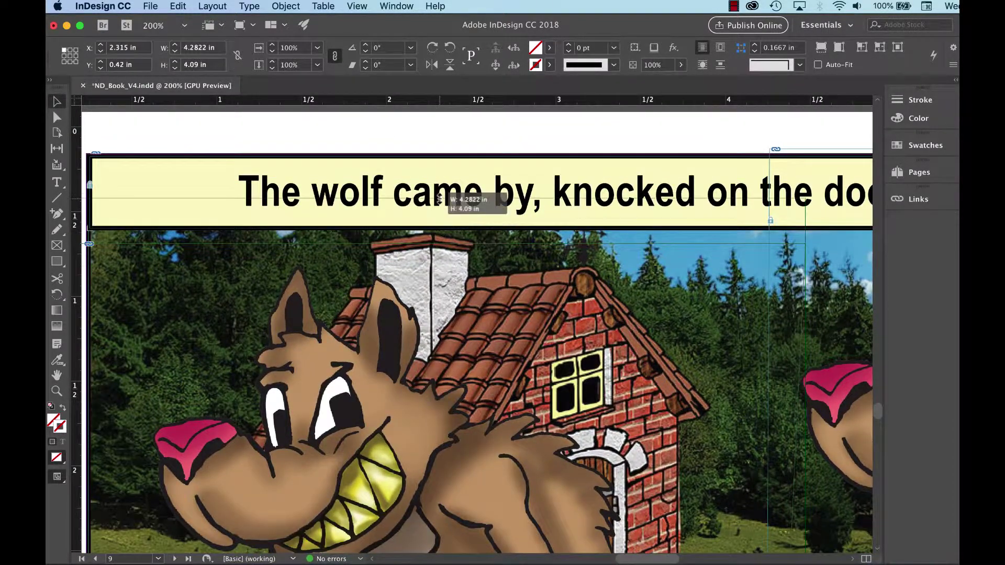
Select the wolf image inside its frame and enlarge it to about 4.35 × 4.94 in so the ears overlap the caption strip
key(super+minus)
key(super+minus)
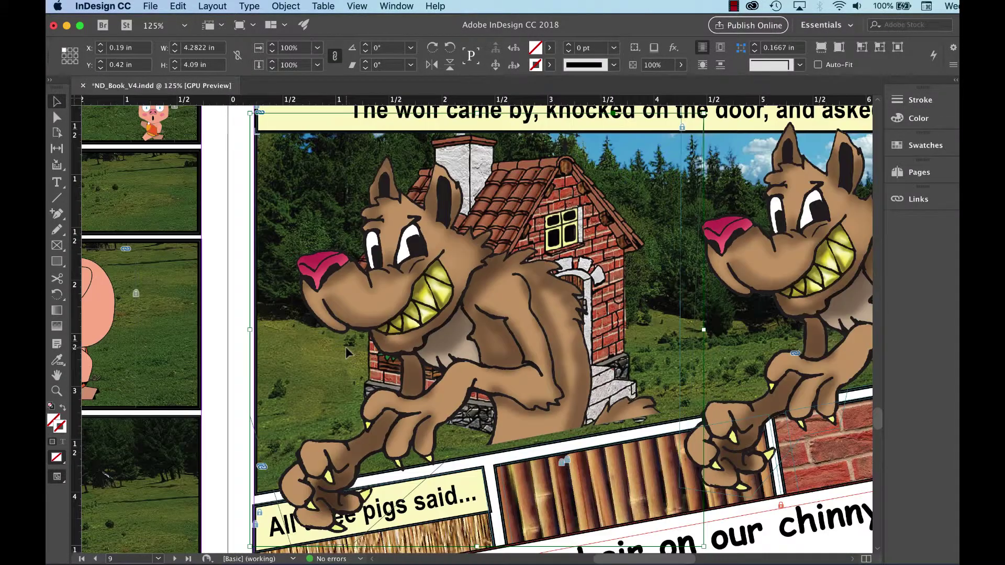
scroll(345, 347, up, 5)
scroll(346, 347, right, 2)
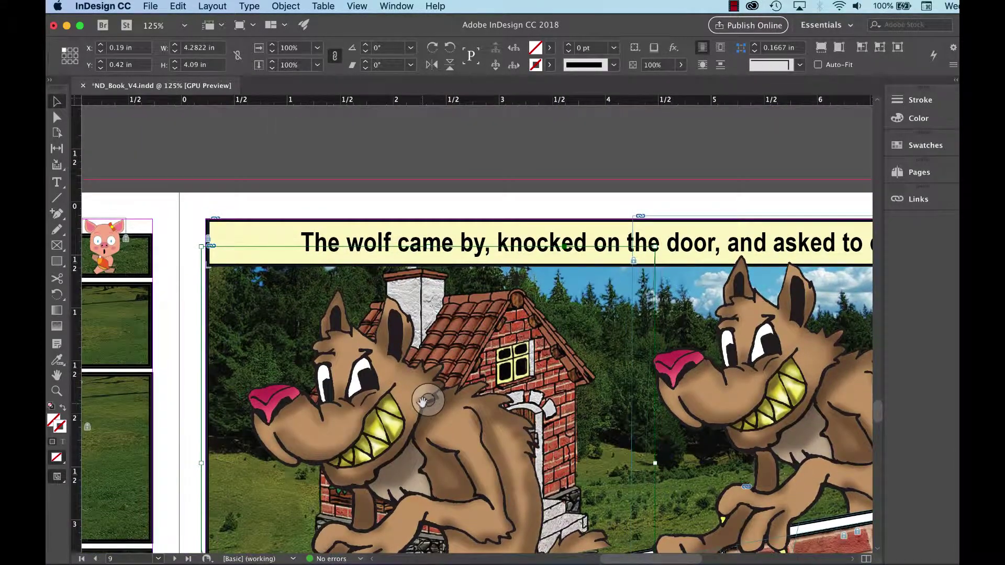
click(424, 401)
drag(635, 272, 679, 229)
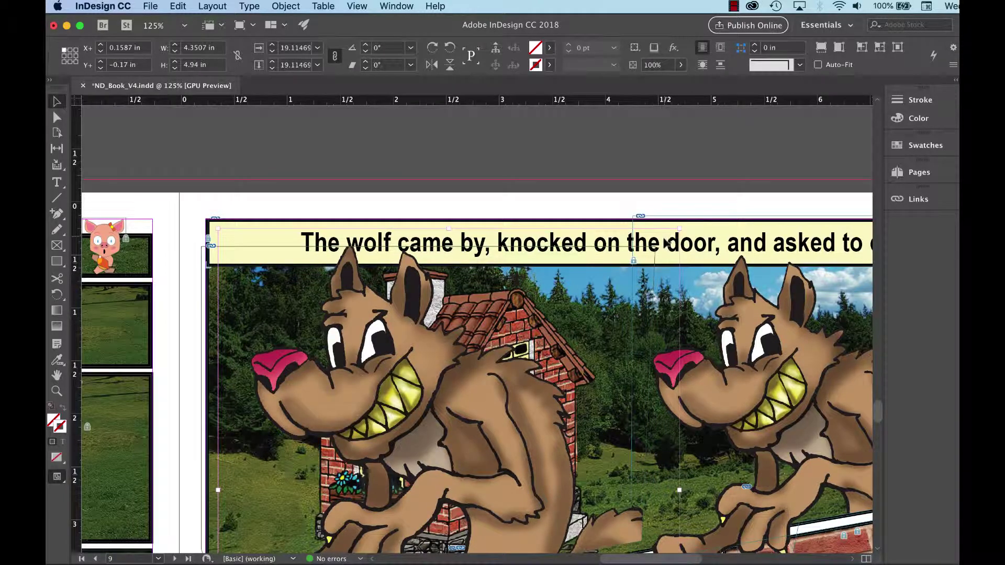
Resize the wolf image inside its frame to about 4.405 × 5 in, with offsets of X+ 0.03 in and Y+ -0.0855 in
drag(679, 229, 672, 237)
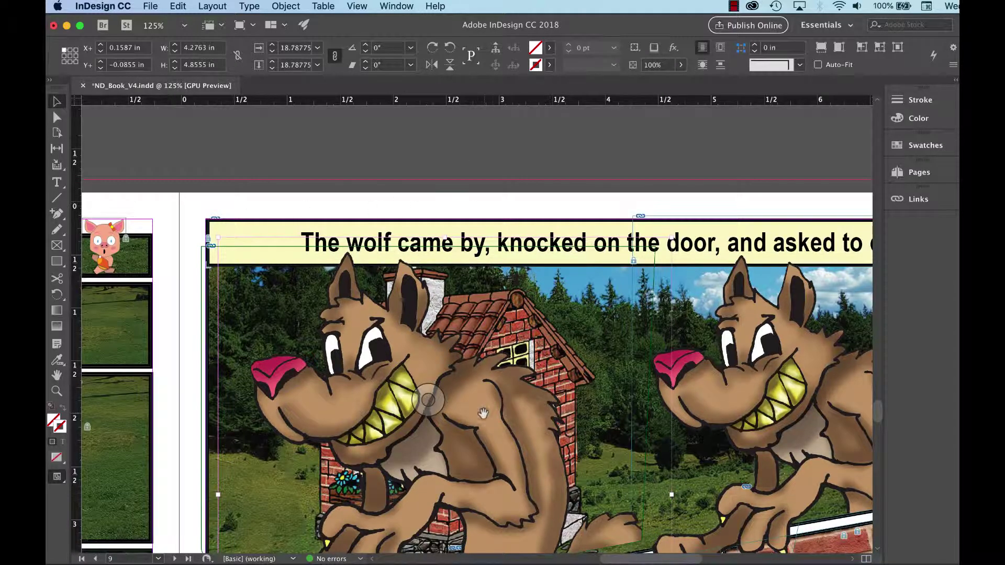
scroll(482, 415, down, 3)
scroll(484, 350, up, 1)
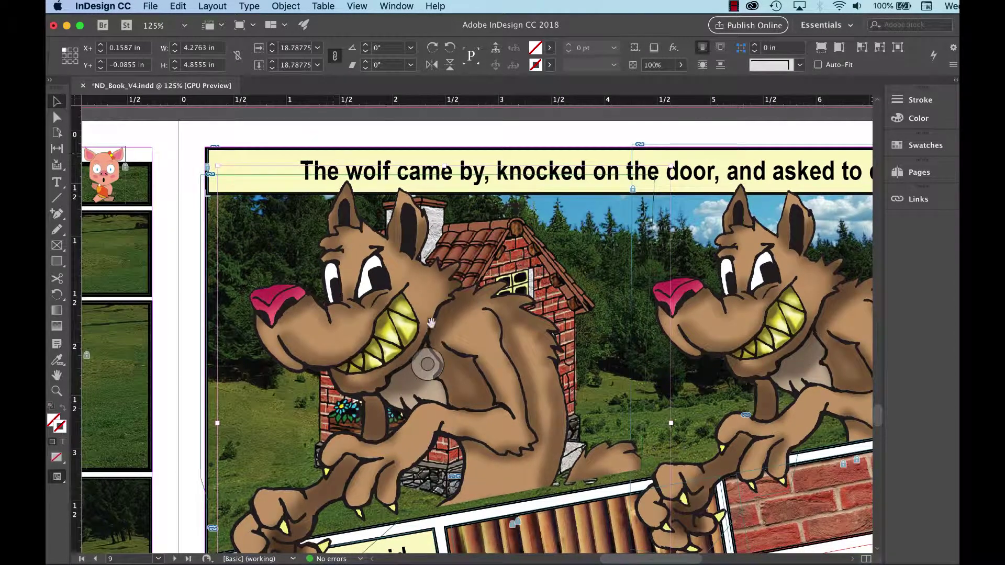
scroll(427, 364, down, 4)
drag(484, 302, 476, 294)
drag(454, 382, 503, 378)
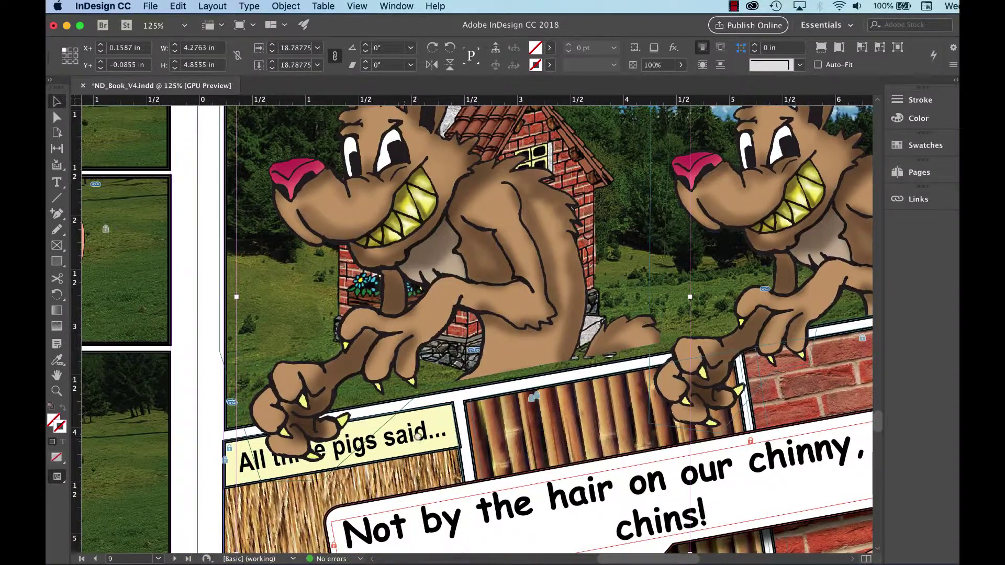
scroll(424, 401, down, 2)
scroll(424, 401, down, 2)
drag(248, 475, 234, 488)
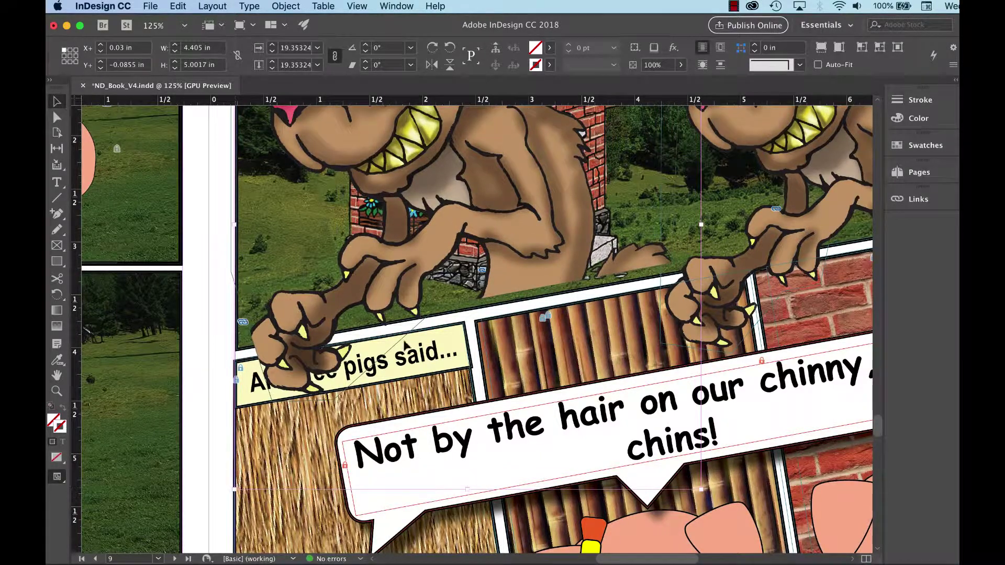
Select the wolf's frame and extend its bottom edge downward to a frame height of about 4.205 in
key(super+equal)
key(super+equal)
key(super+shift+a)
click(316, 366)
click(317, 370)
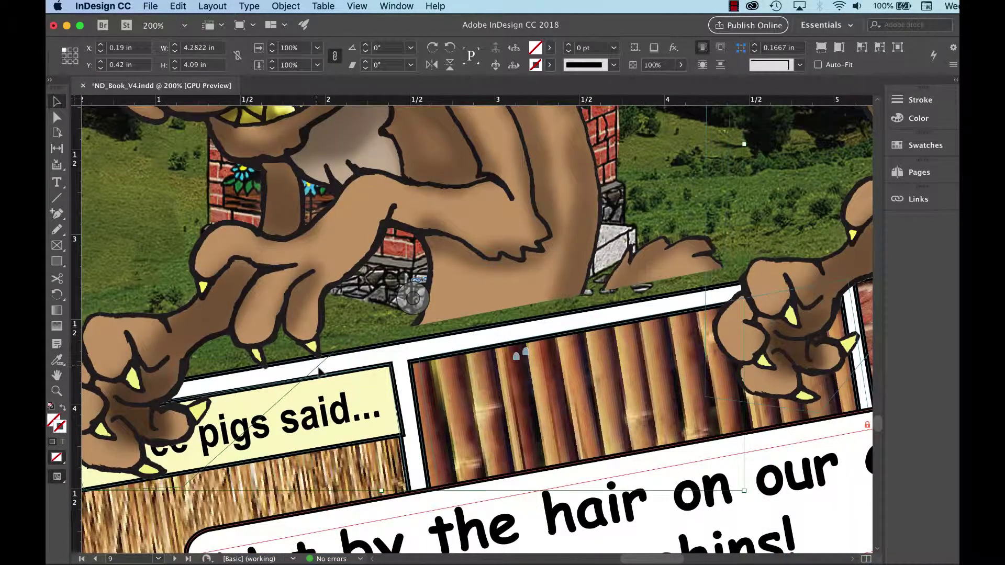
scroll(524, 451, left, 5)
scroll(524, 451, down, 2)
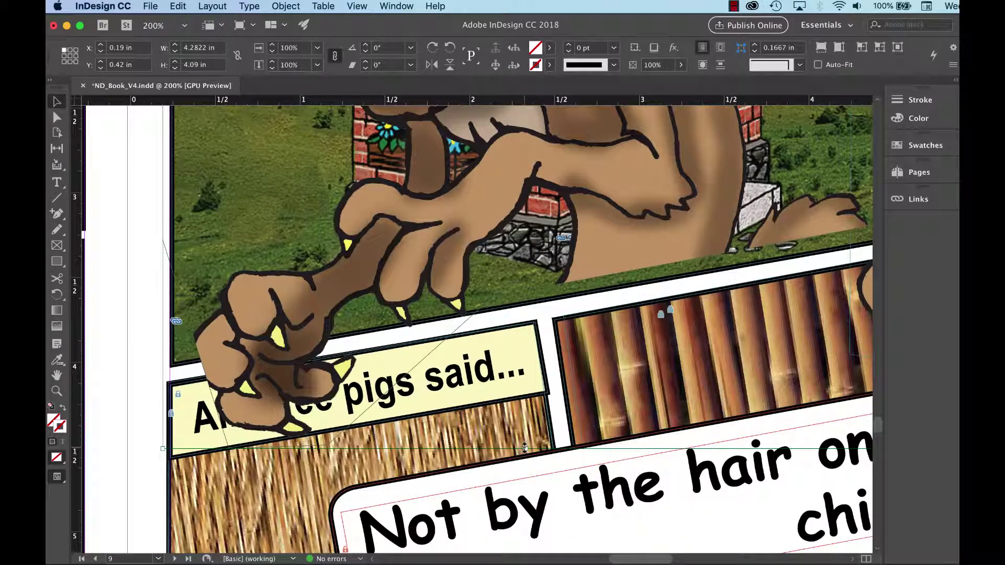
drag(523, 451, 523, 460)
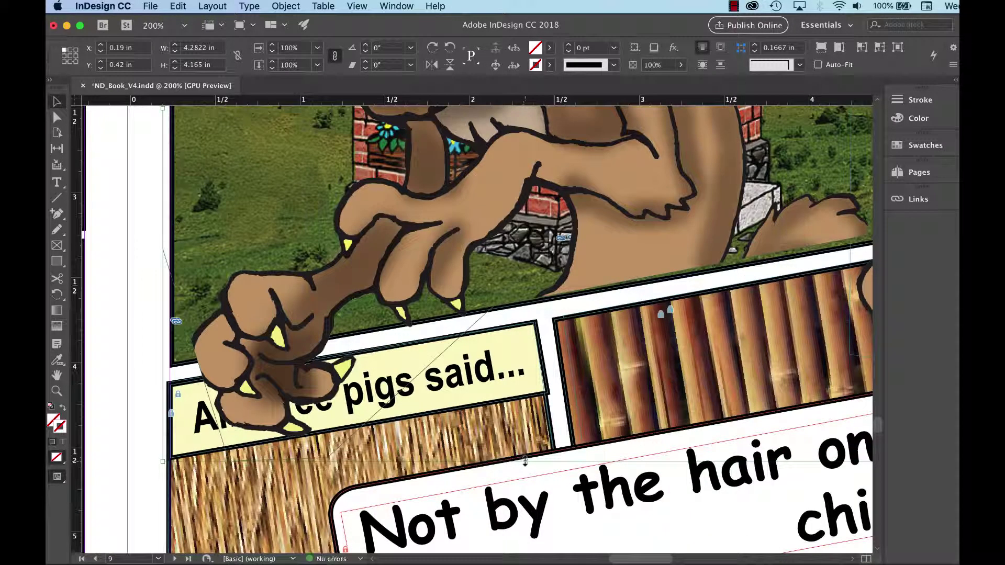
drag(525, 460, 525, 469)
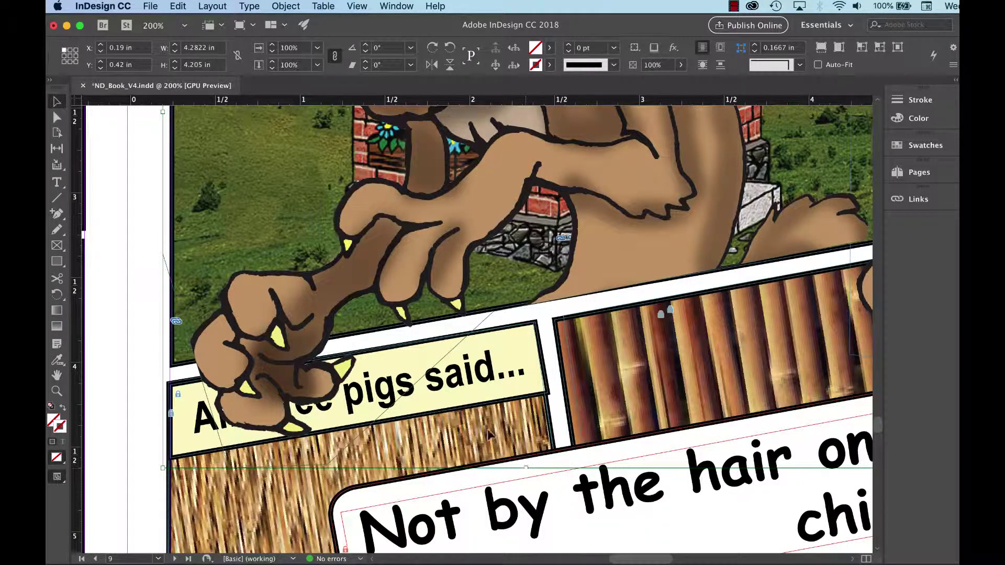
Move the frame's anchor point beside the wolf's front paw outward and down to about X 0.12 in, Y 3.93 in
key(a)
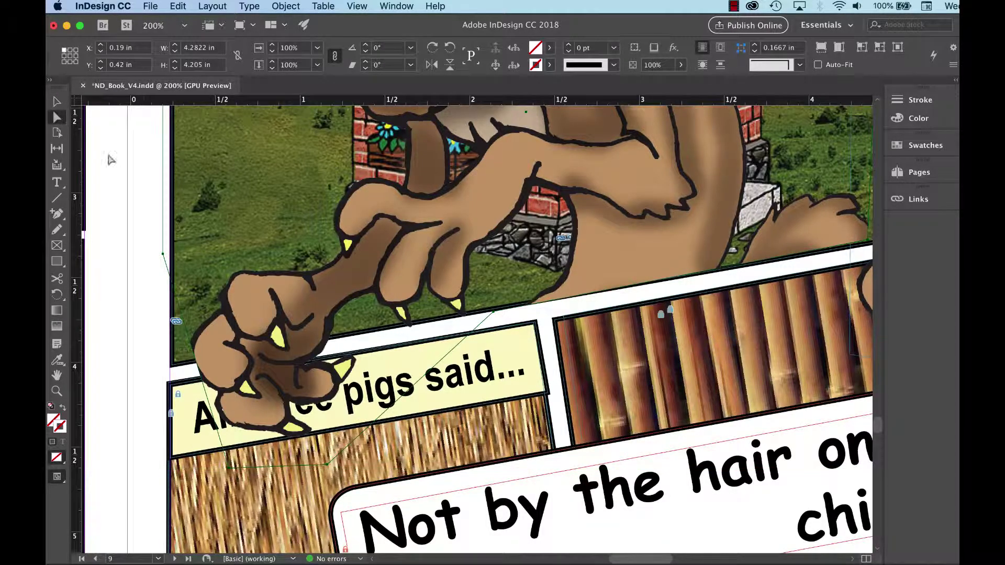
click(141, 185)
key(space)
mouse_move(609, 346)
mouse_down()
mouse_move(554, 354)
mouse_move(602, 363)
mouse_up()
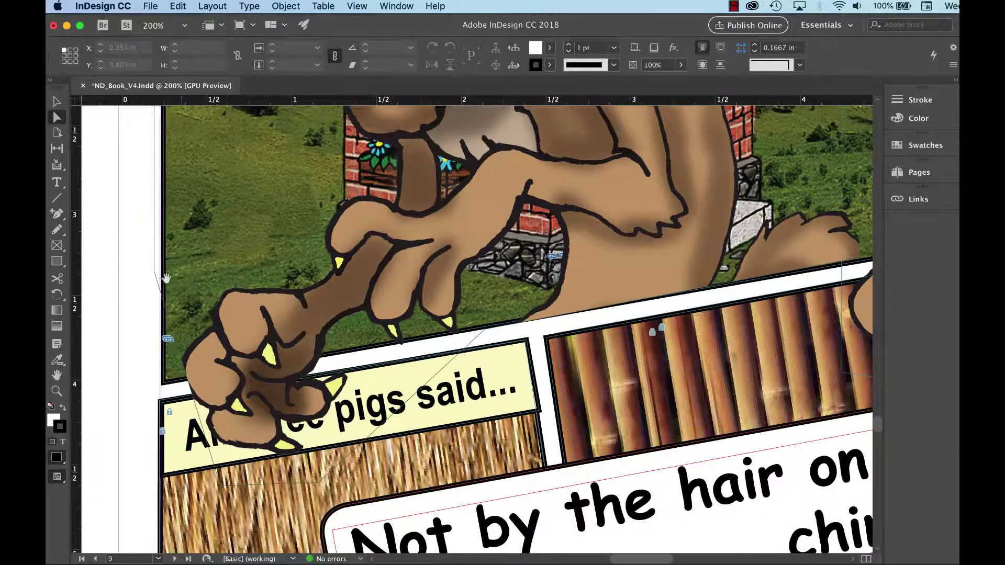
click(162, 279)
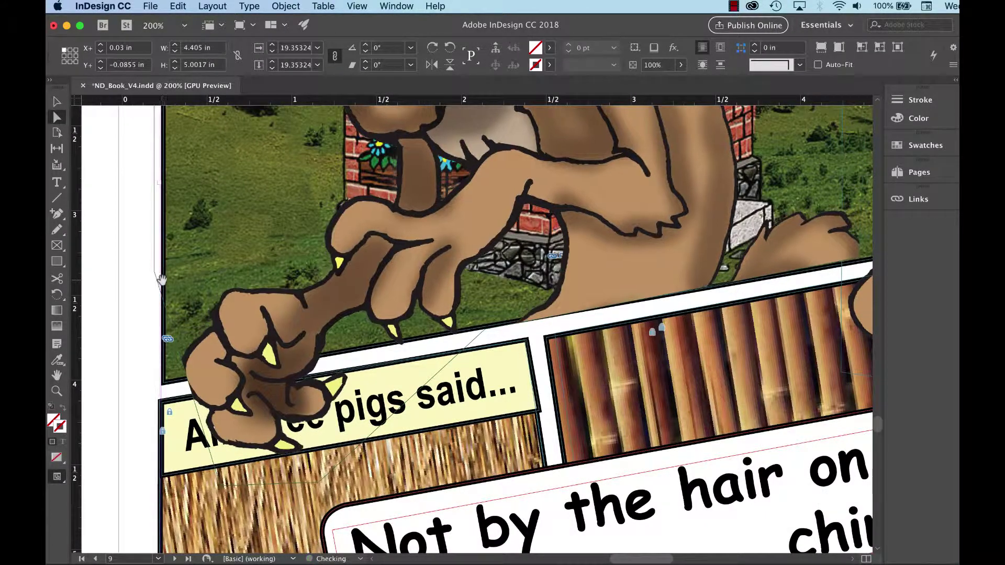
drag(154, 271, 142, 368)
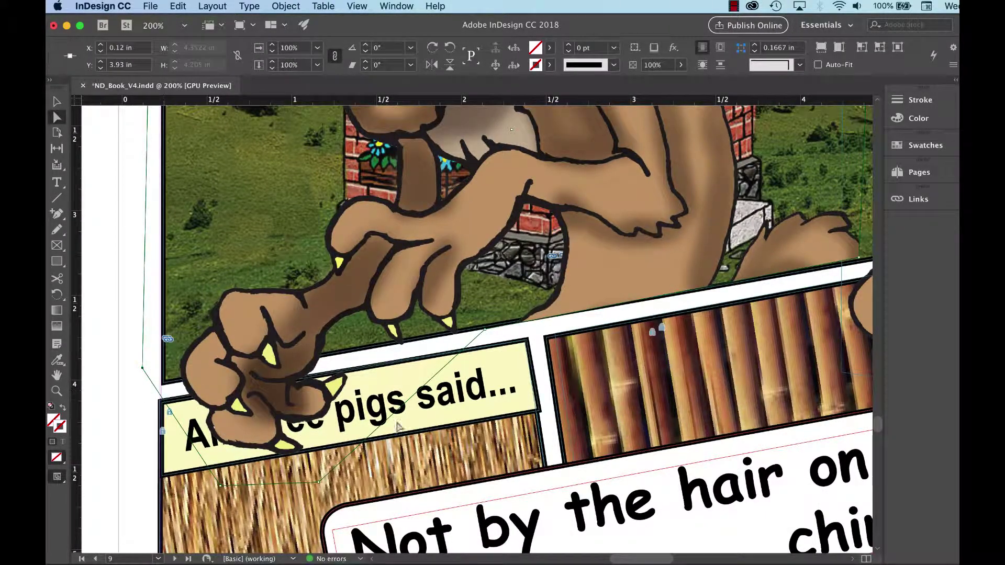
Realign the anchor point beside the wolf's lower body with the panel's slanted border, at about X 2.15 in, Y 3.666 in
key(super+equal)
key(super+equal)
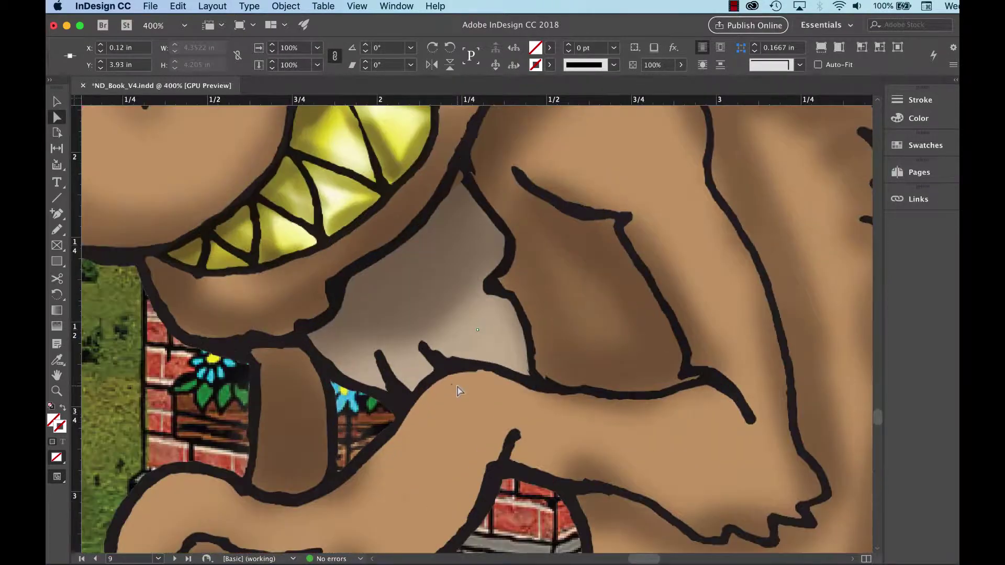
drag(492, 472, 451, 177)
drag(525, 378, 337, 395)
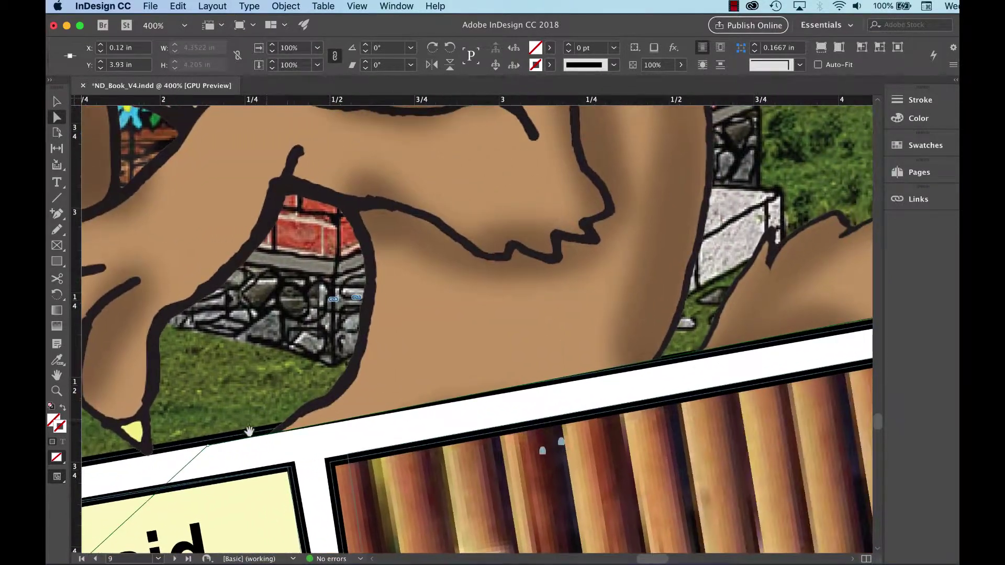
drag(208, 447, 212, 434)
Fine-tune the frame's corner point beyond the wolf's tail to about X 4.344 in, Y 3.284 in on the slanted border
drag(694, 392, 505, 466)
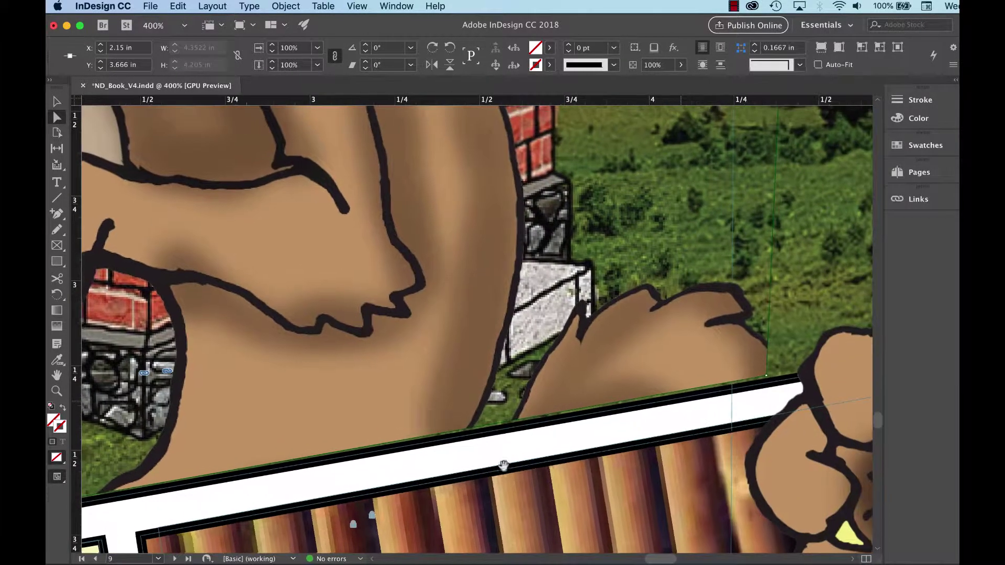
drag(765, 376, 765, 378)
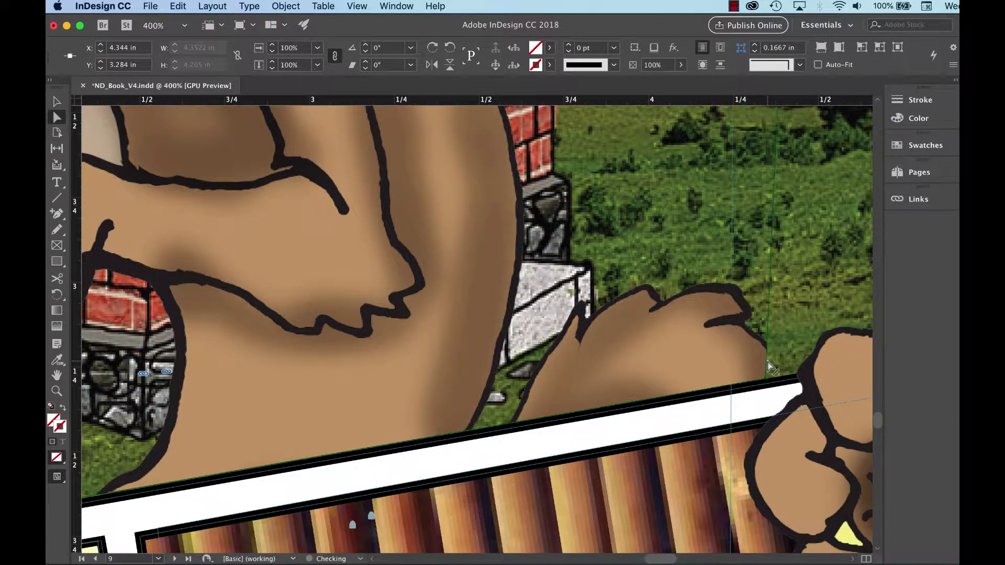
key(super+minus)
key(super+minus)
key(super+minus)
key(super+minus)
drag(707, 287, 553, 327)
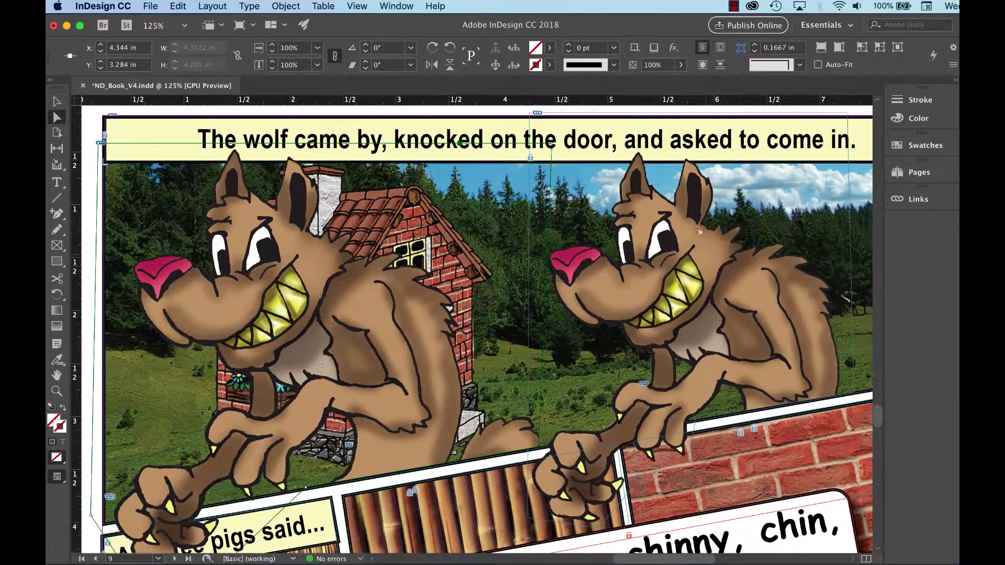